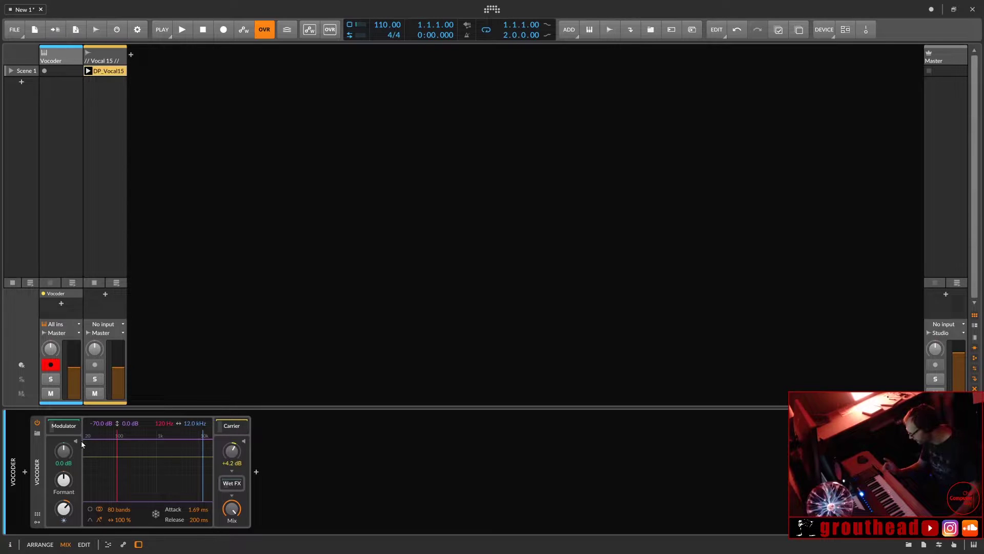
click(64, 425)
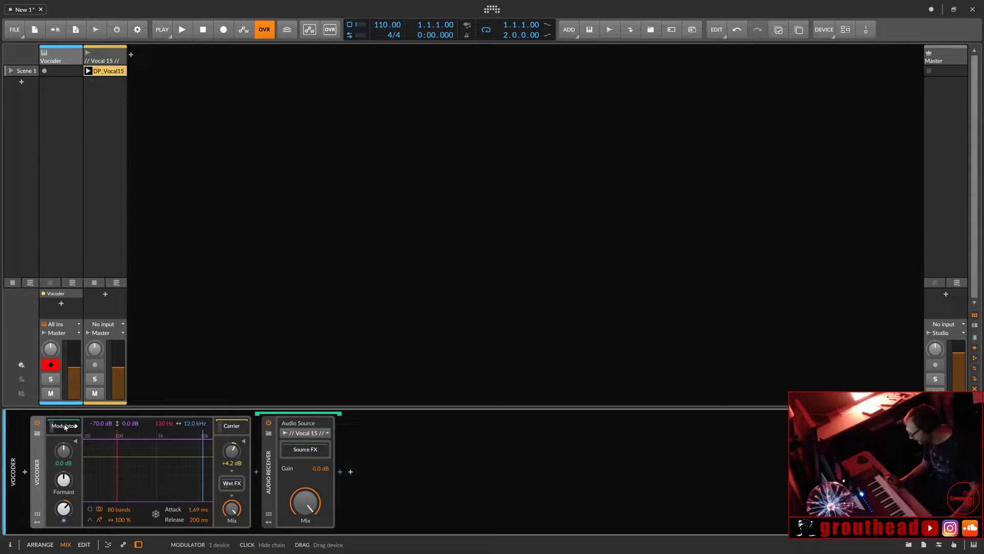
click(64, 426)
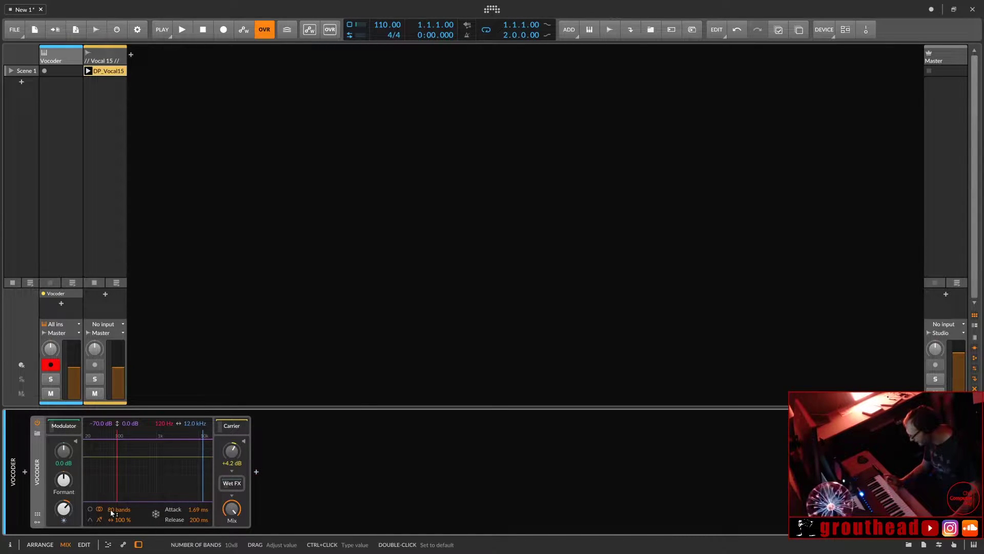
click(232, 426)
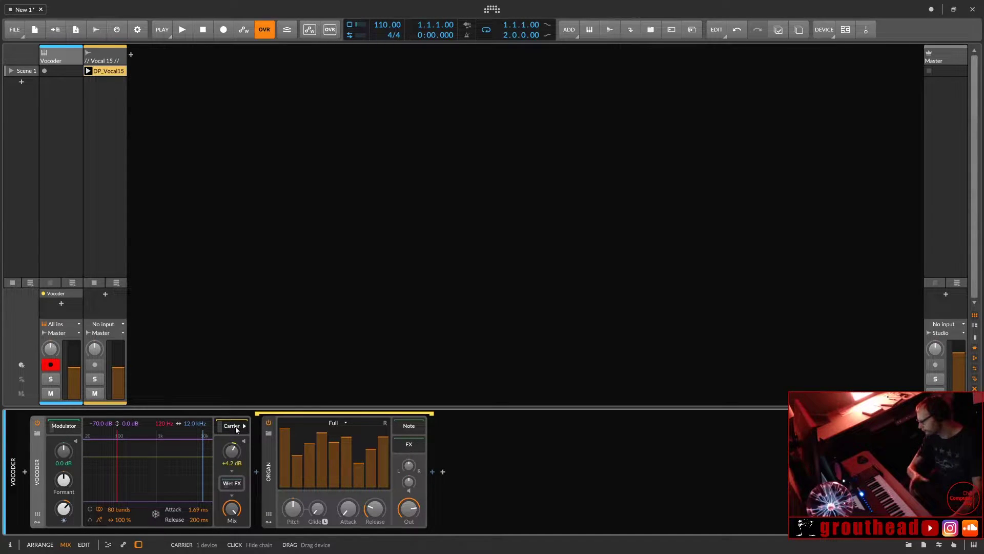
click(233, 425)
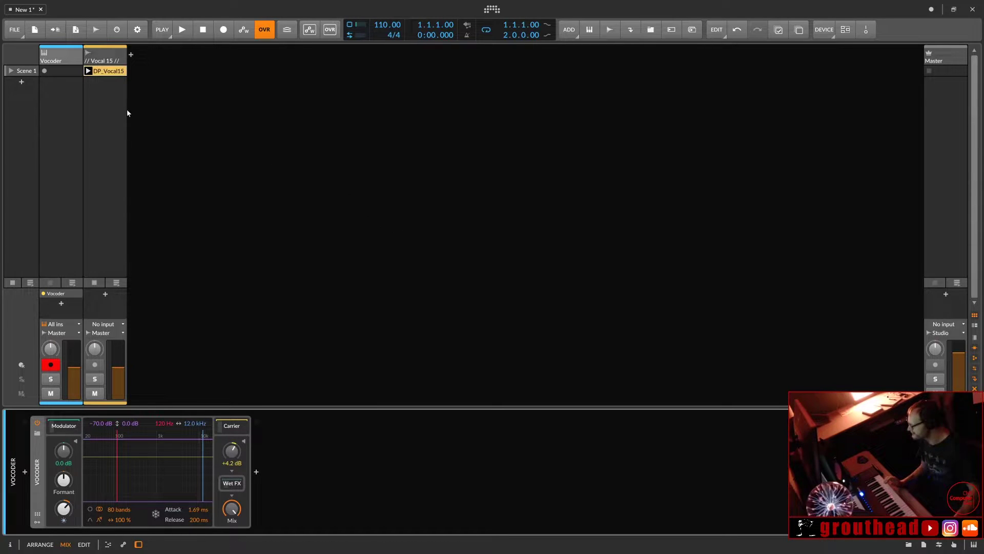
click(62, 58)
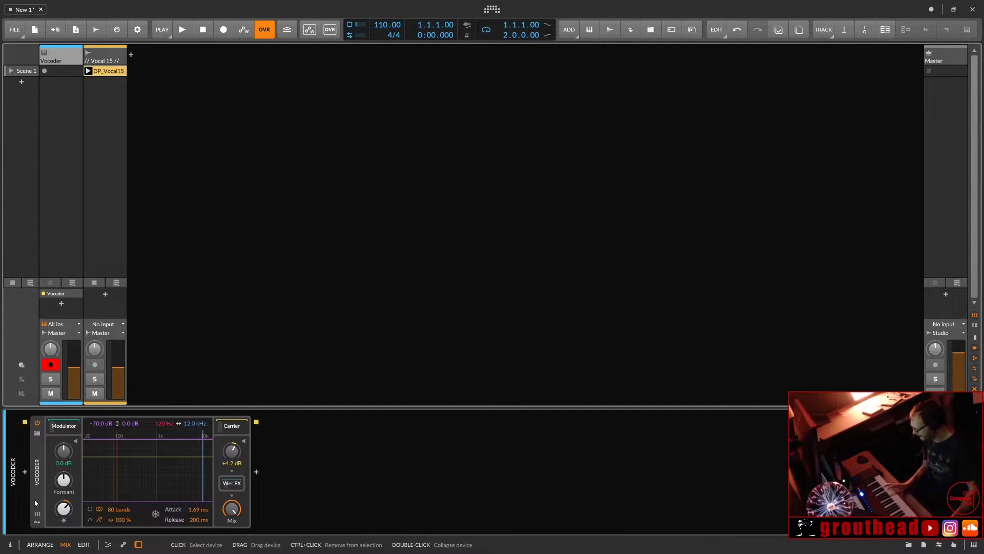
click(228, 429)
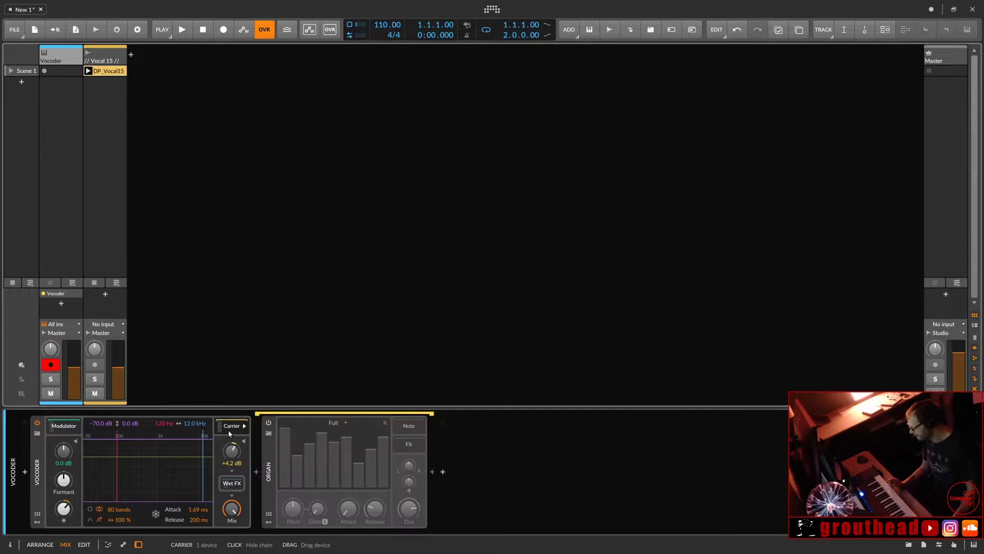
click(69, 427)
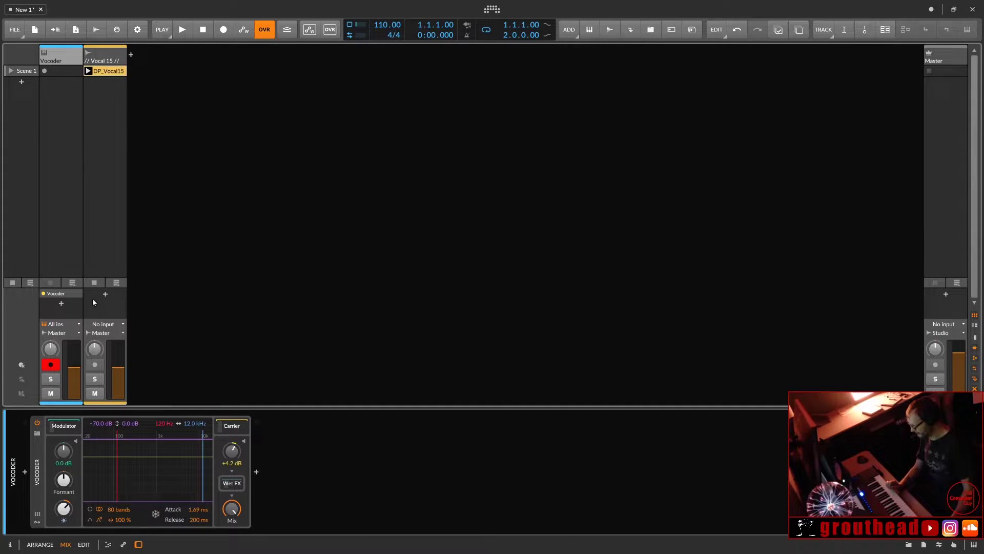
click(87, 71)
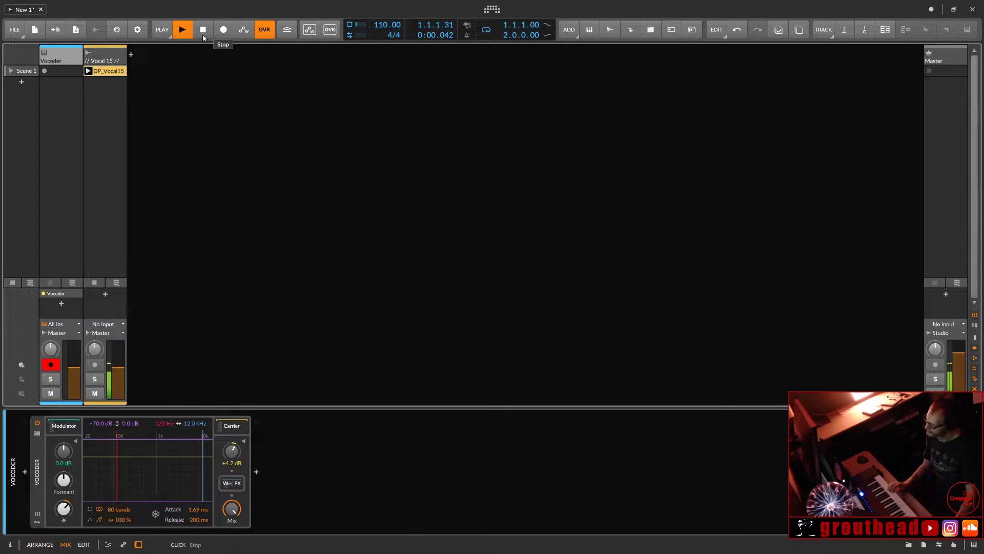
click(203, 31)
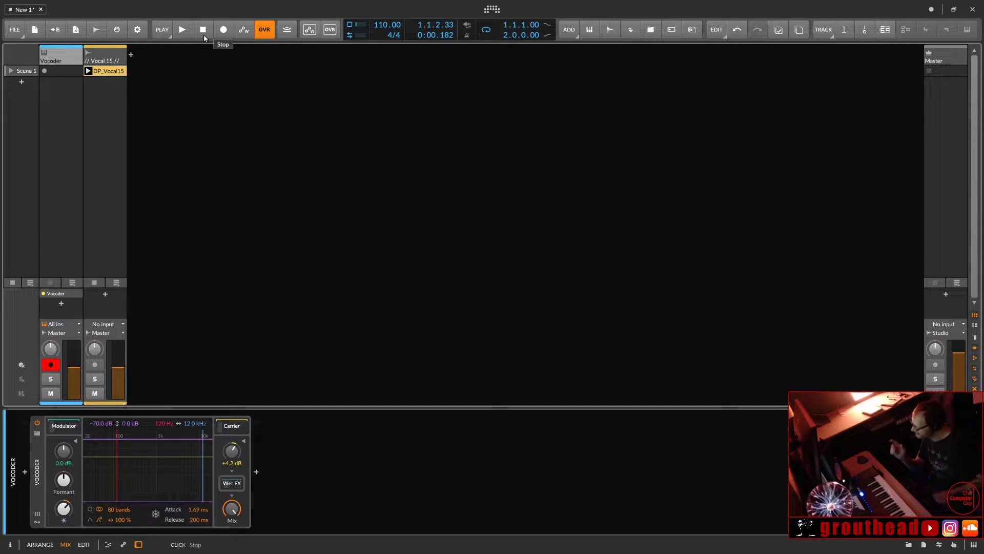
double_click(109, 70)
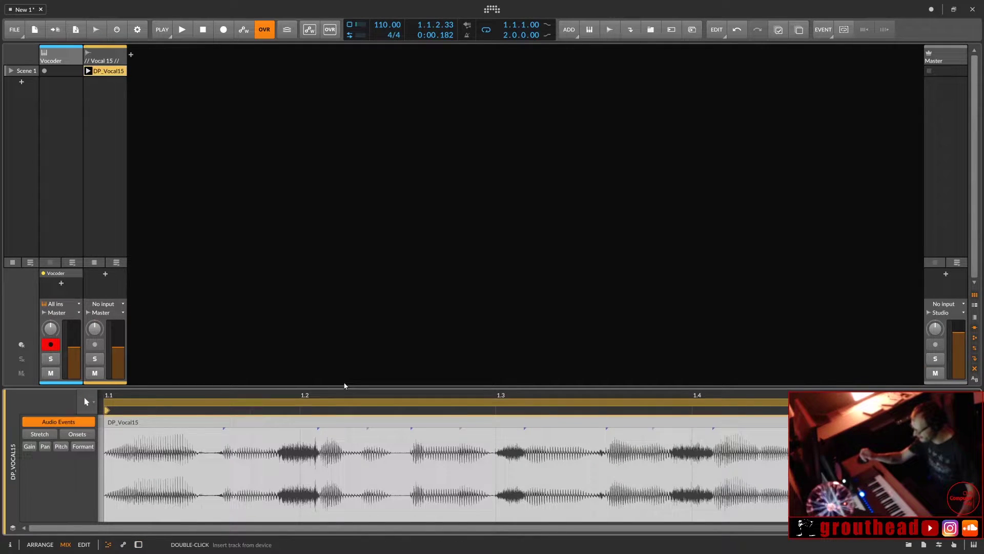
drag(344, 385, 203, 198)
key(space)
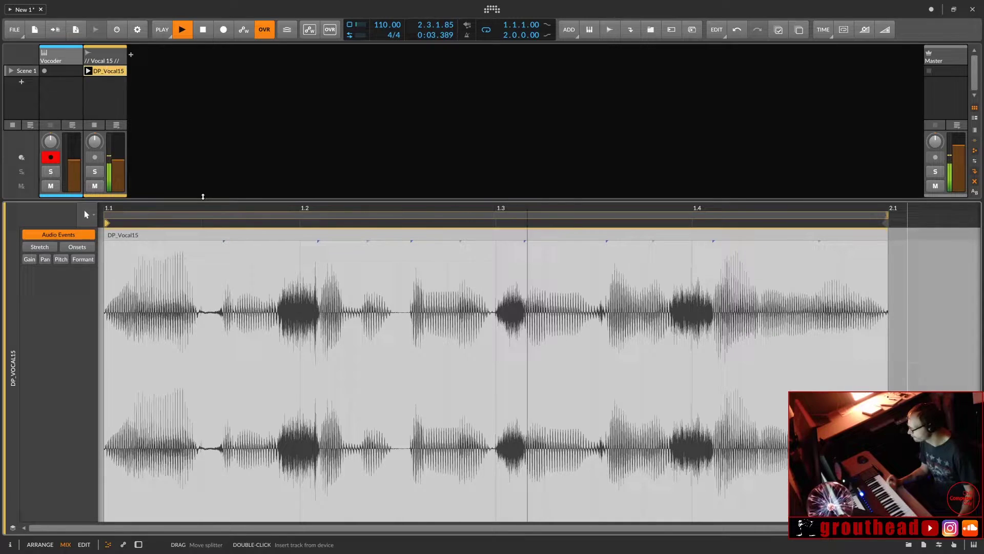
key(space)
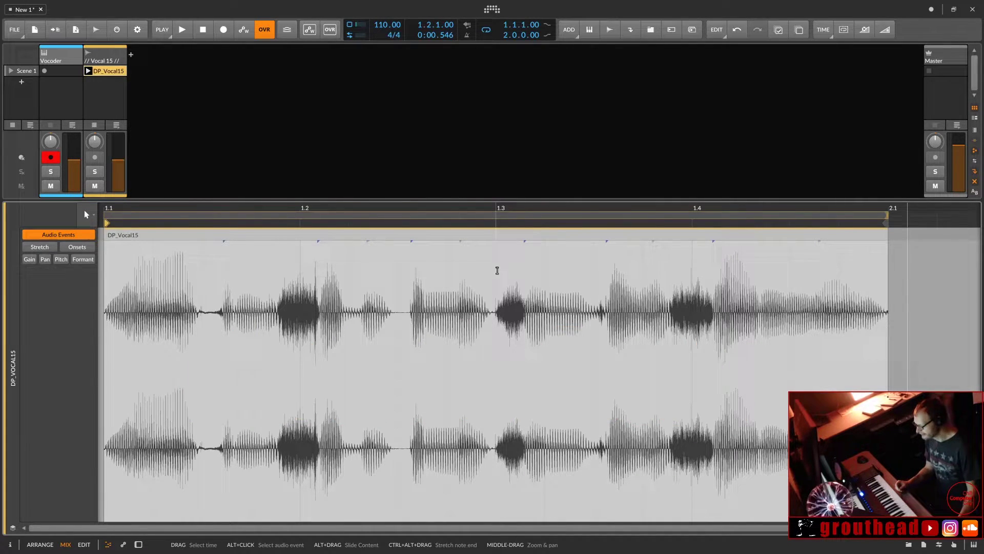
drag(496, 272, 536, 271)
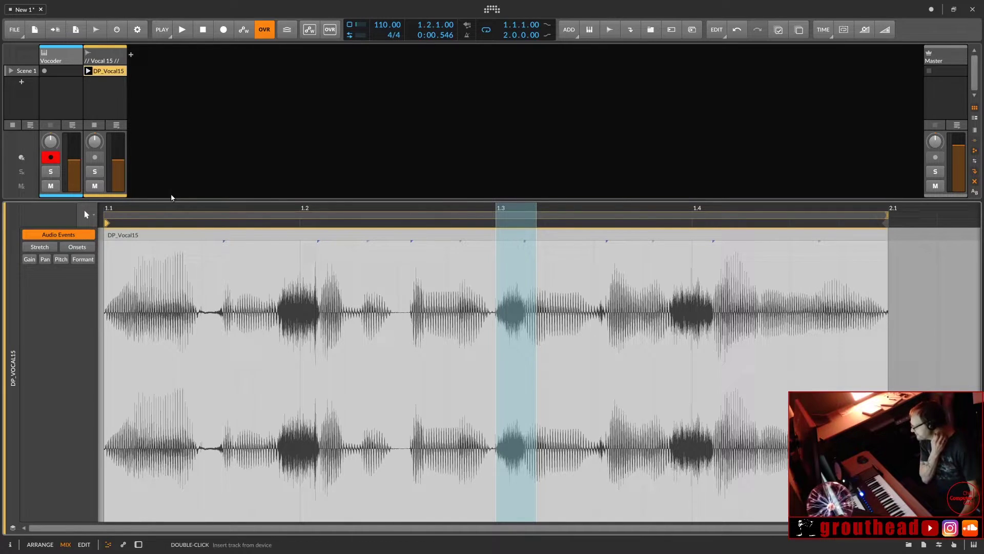
key(d)
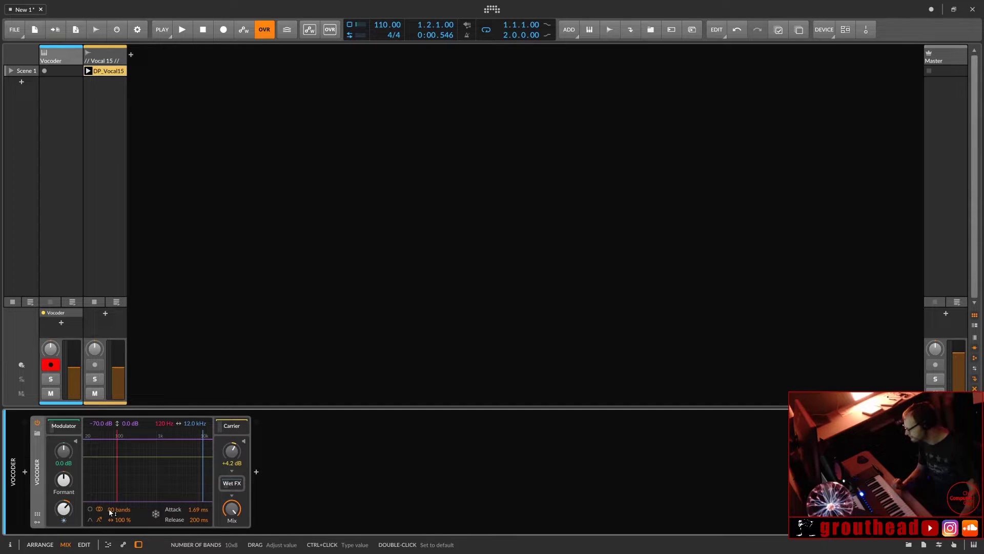
- Launch the DP_Vocal15 loop on the Vocal 15 track and mute that track
click(63, 426)
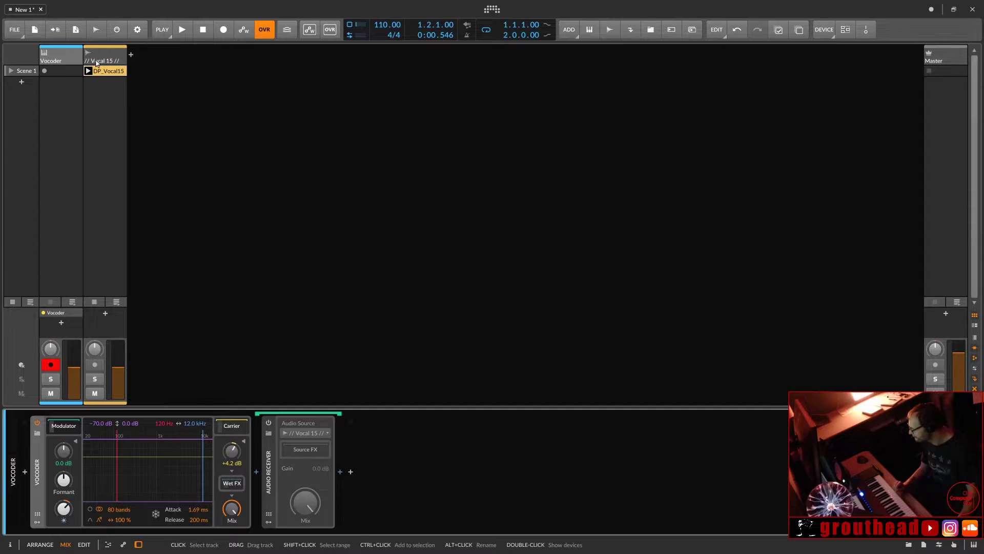
click(97, 83)
click(87, 71)
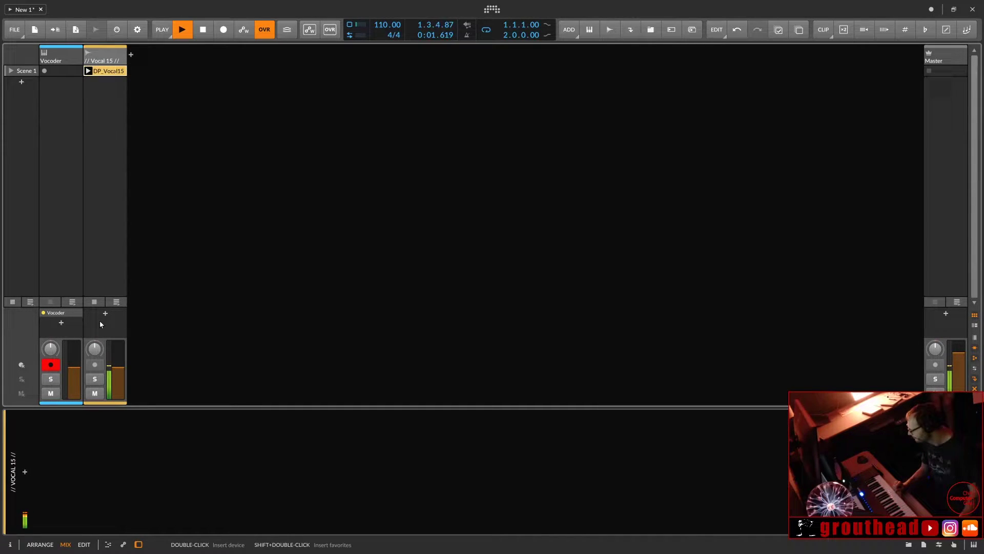
click(95, 393)
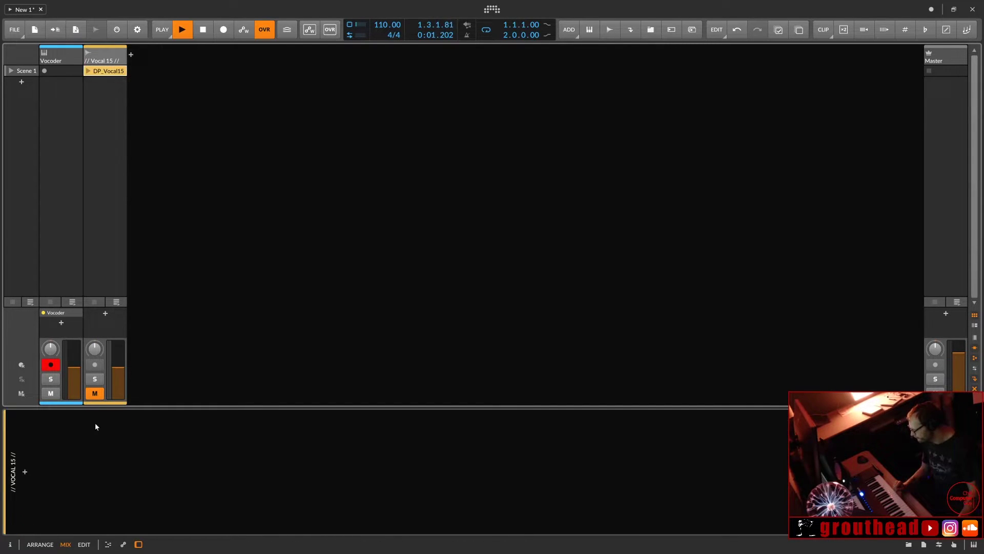
- Reselect the Vocoder track and show the modulator's Audio Receiver again
click(58, 61)
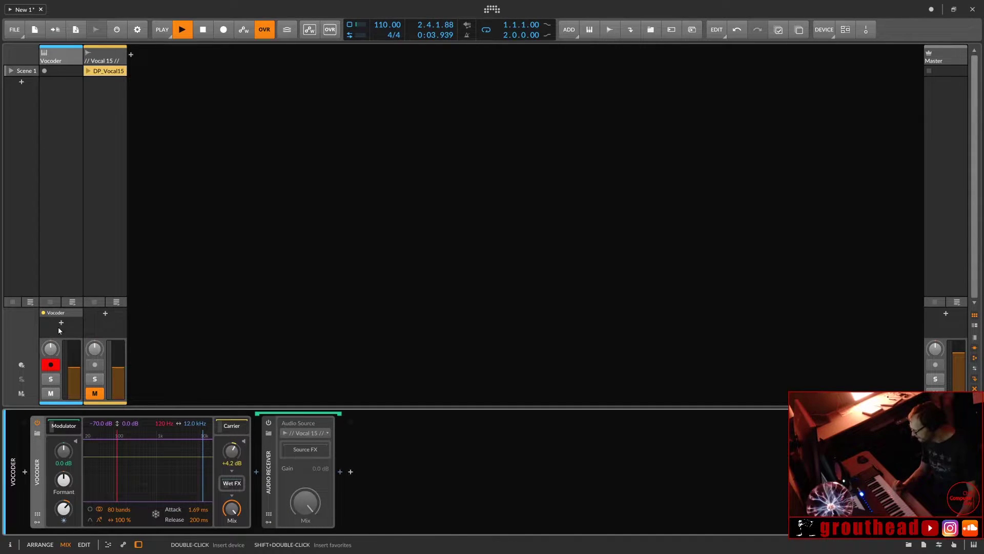
key(Delete)
click(70, 61)
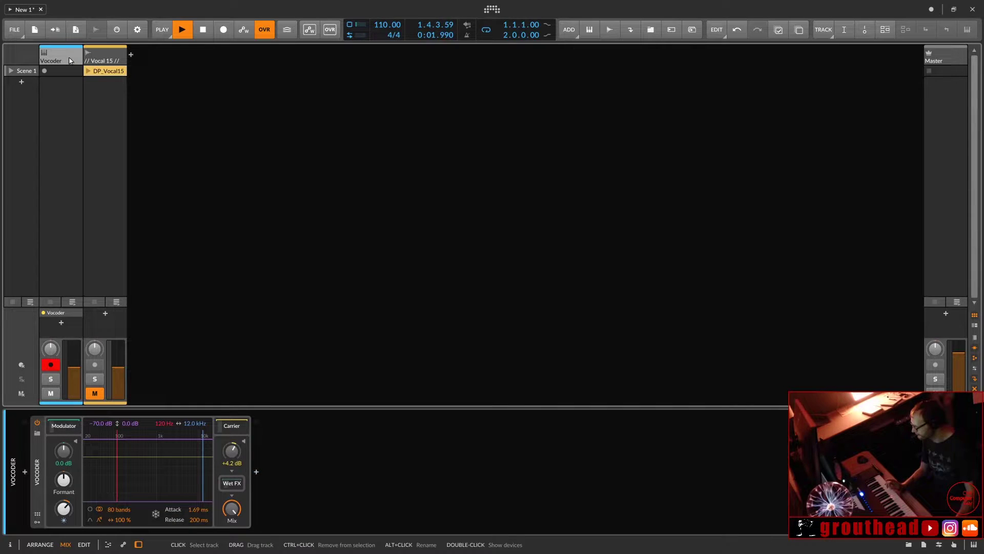
click(69, 427)
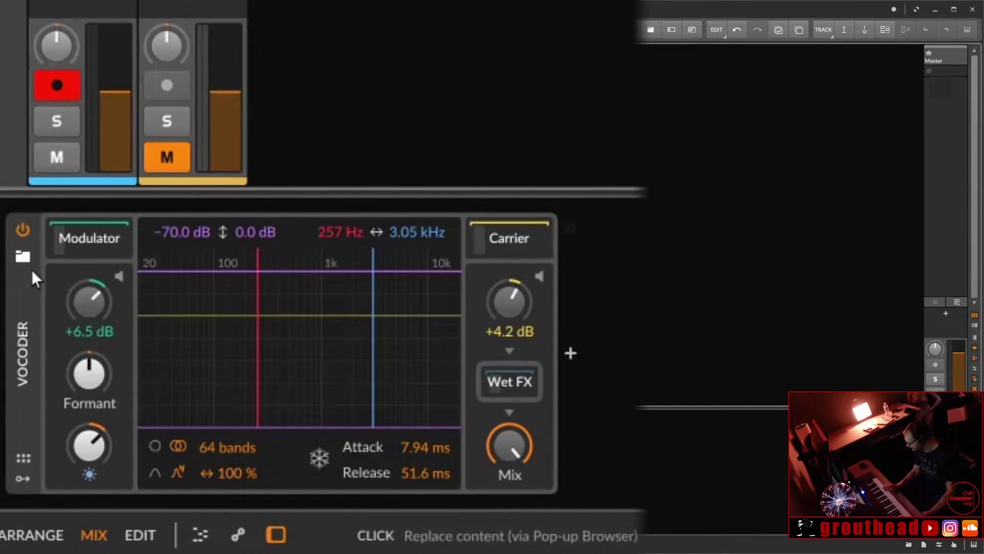
- Show the modulator's Audio Receiver, then the Organ device feeding the Vocoder's carrier
click(90, 241)
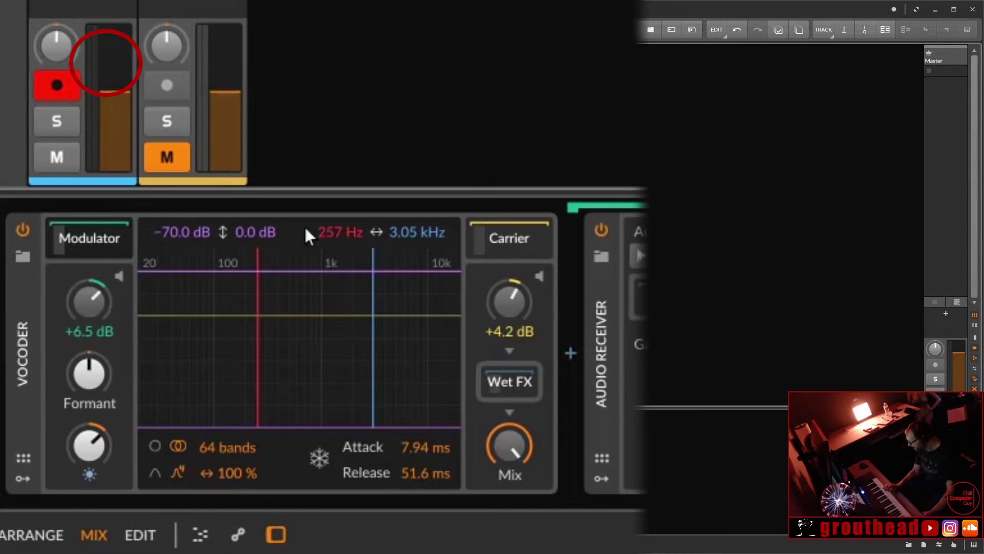
click(533, 249)
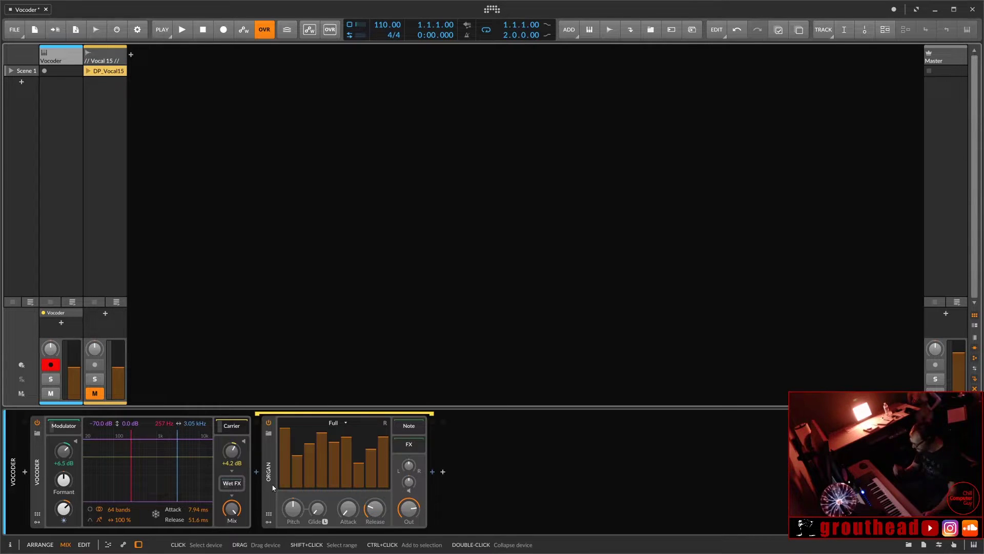
- Show the Delay-2 in the Wet FX chain, then launch Scene 1 to start playback
click(236, 483)
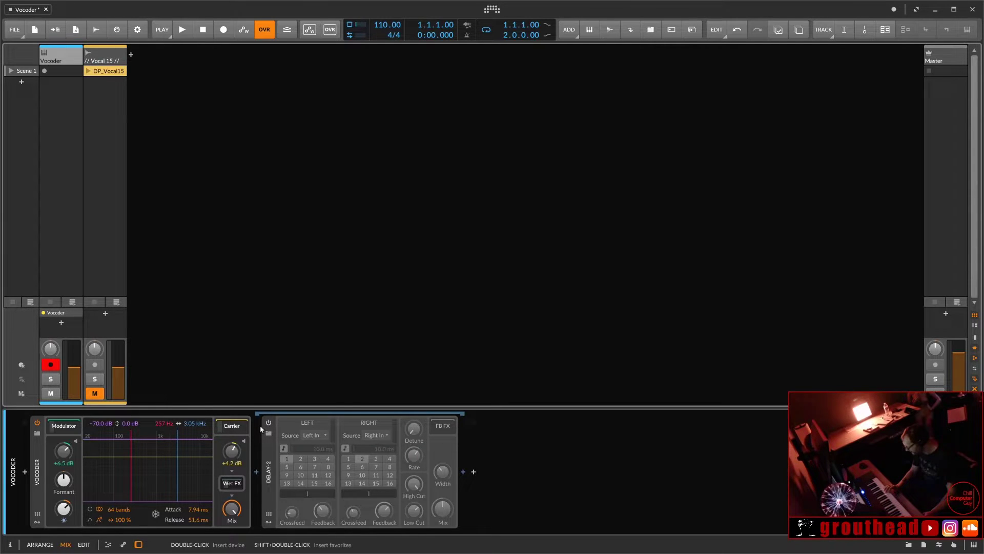
click(11, 71)
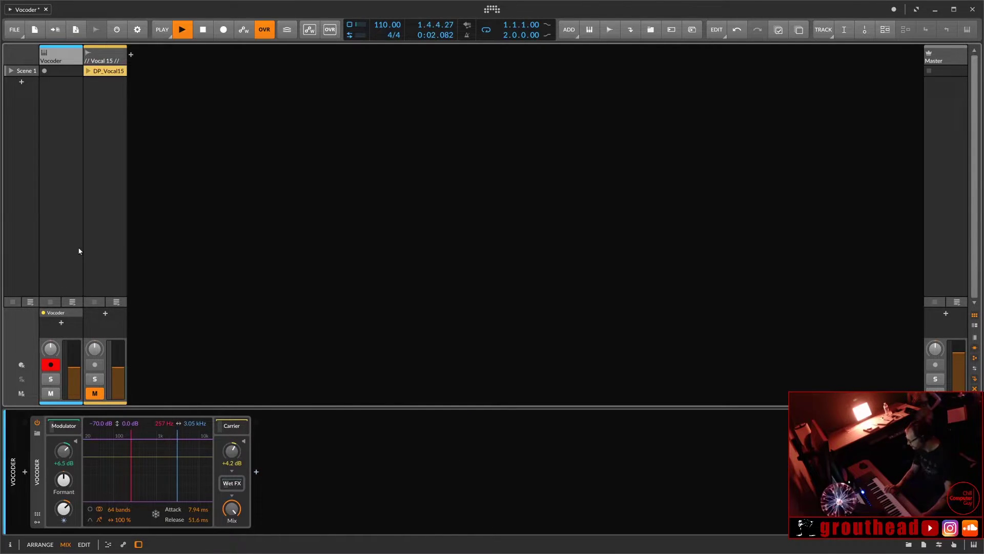
- Launch the DP_Vocal15 clip on the Vocal 15 track
click(87, 71)
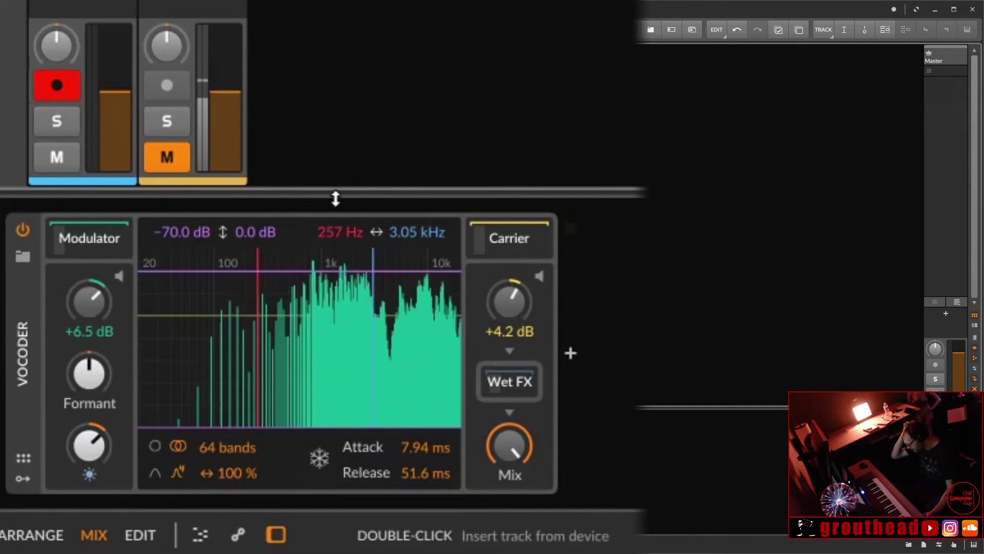
- Briefly preview the modulator alone, then preview the carrier and show its Organ
click(117, 276)
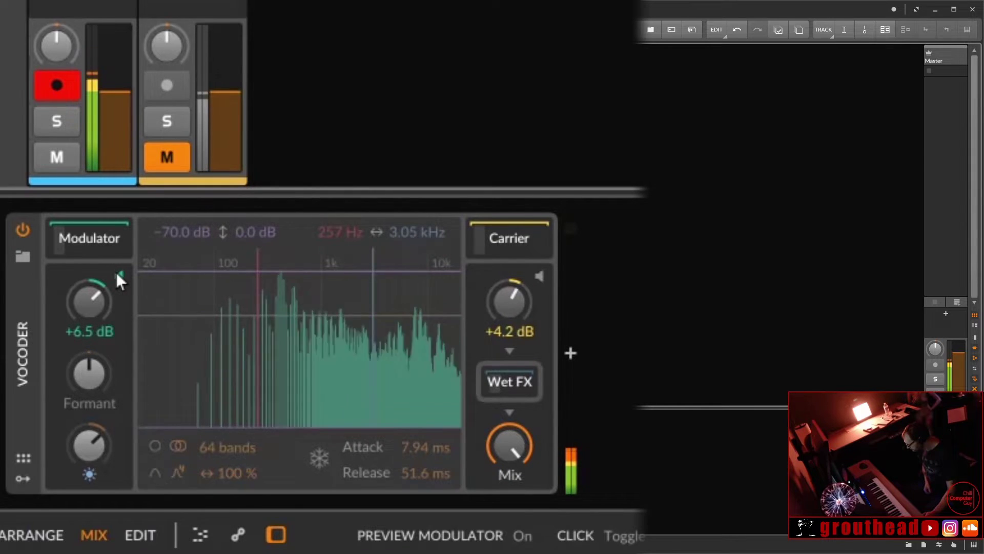
click(116, 276)
click(539, 276)
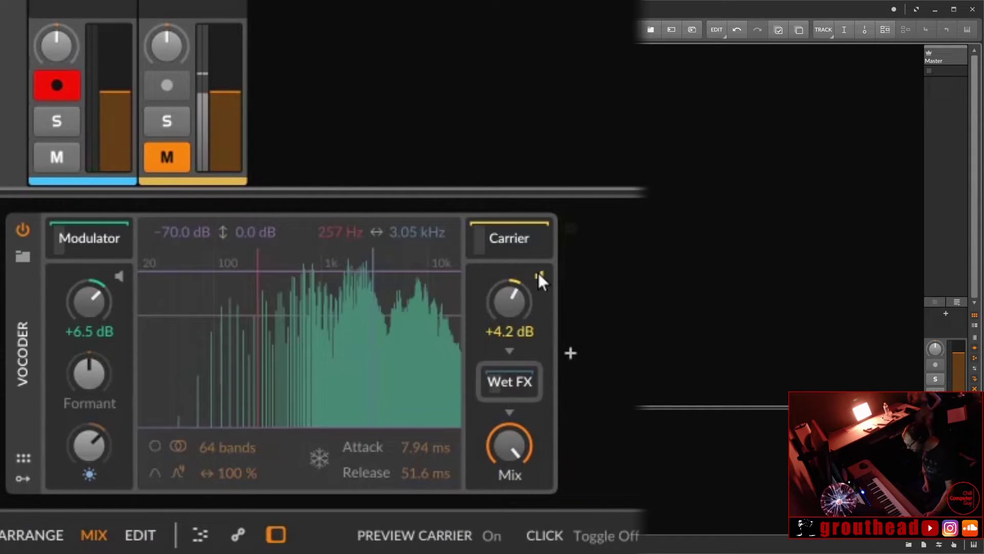
click(513, 244)
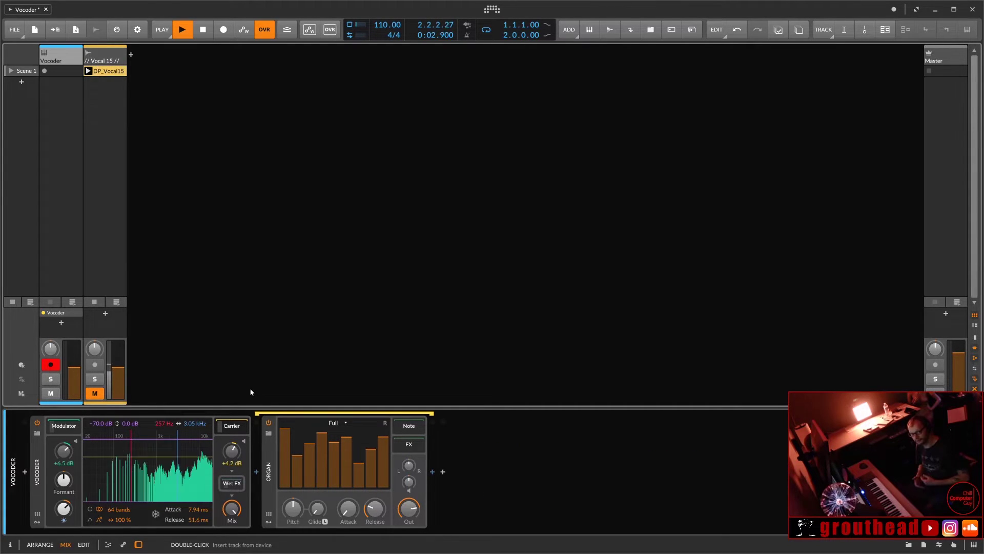
- Show the Audio Receiver in the modulator chain and select the Vocoder device
click(65, 426)
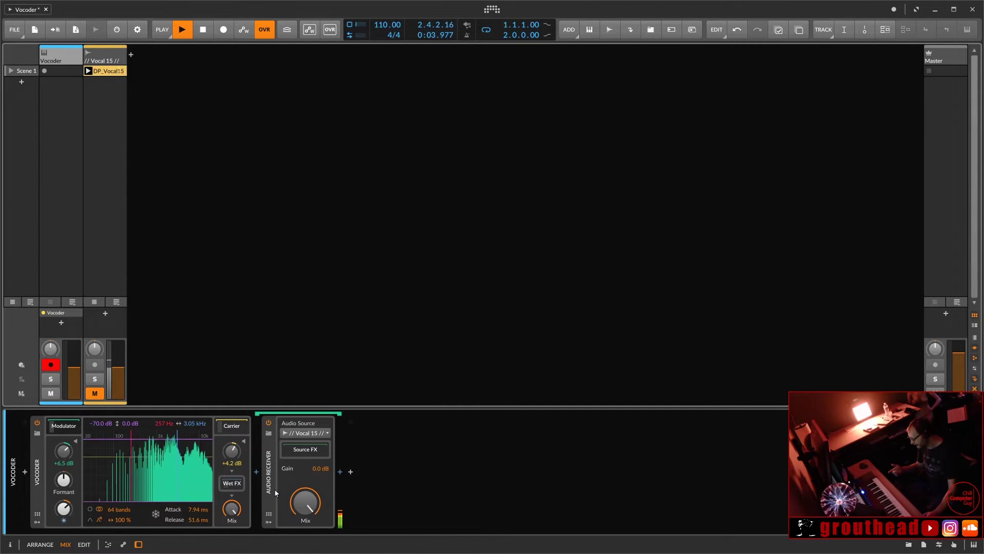
click(353, 479)
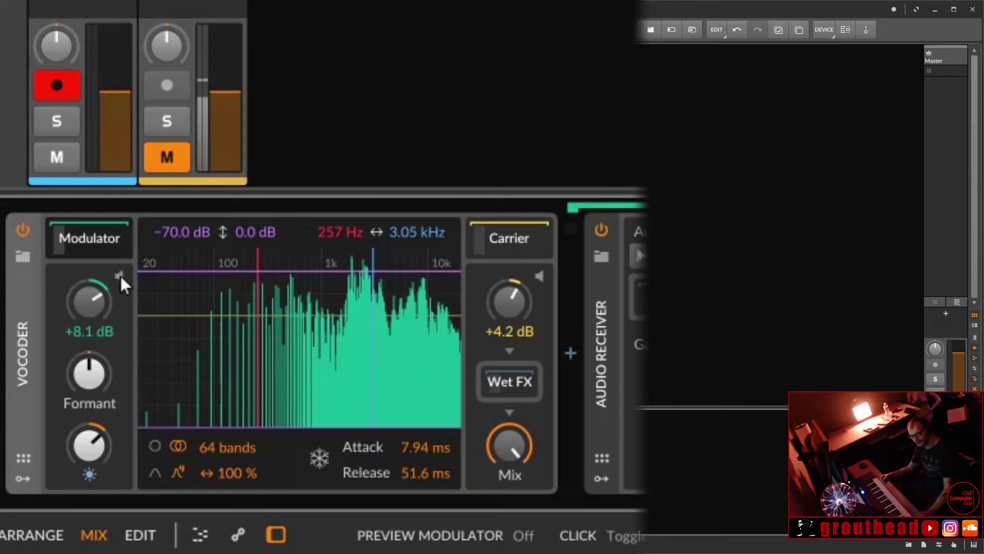
- Preview the modulator alone, then hide its chain and show the Organ carrier chain
click(121, 276)
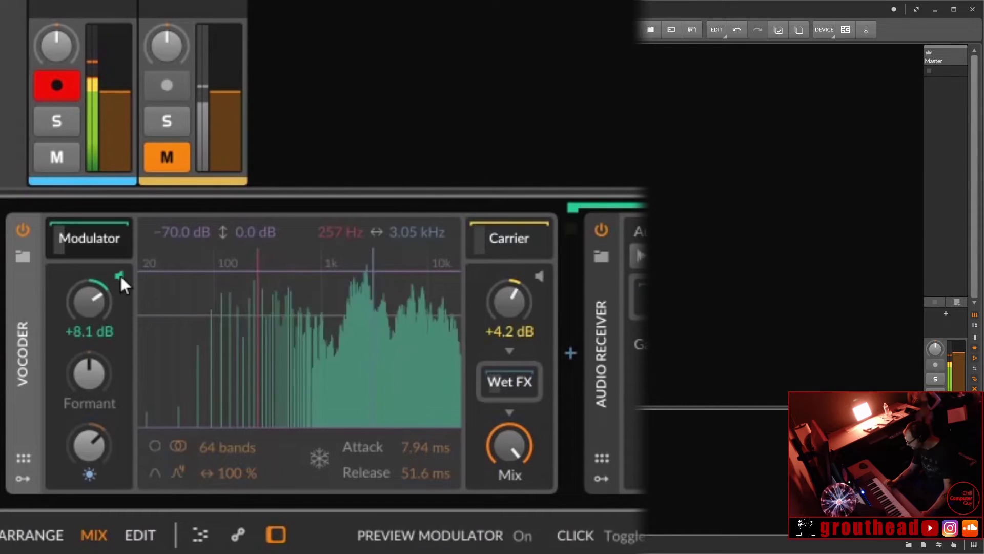
click(120, 276)
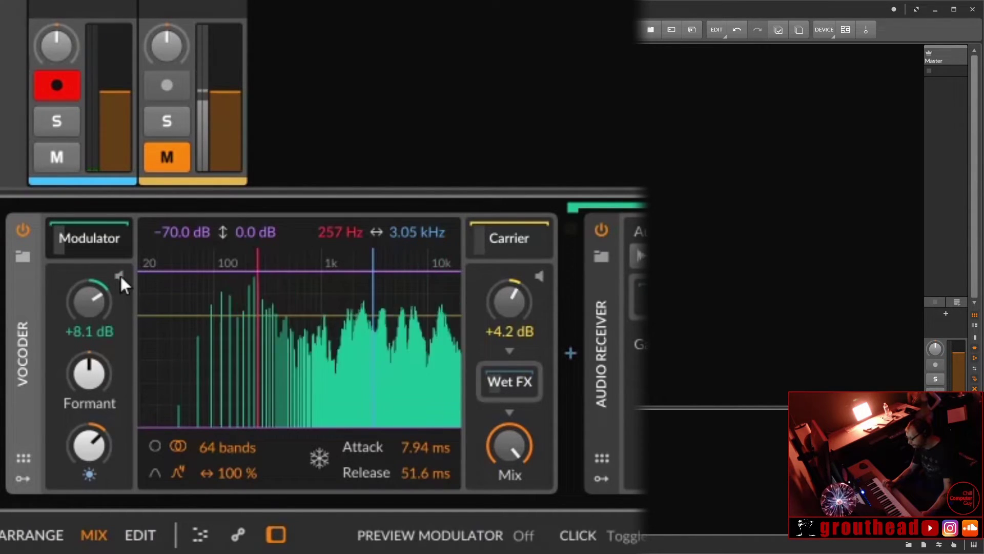
click(110, 249)
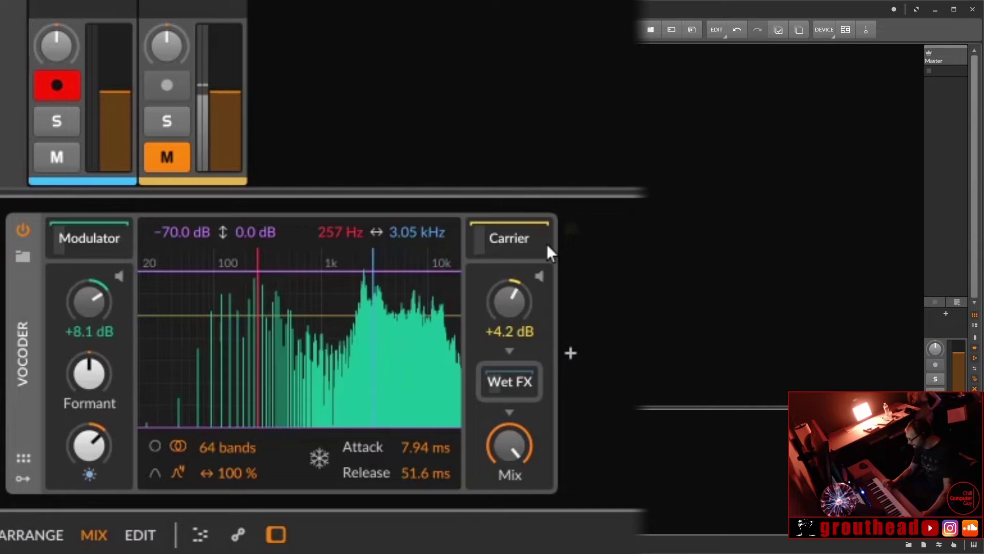
click(523, 240)
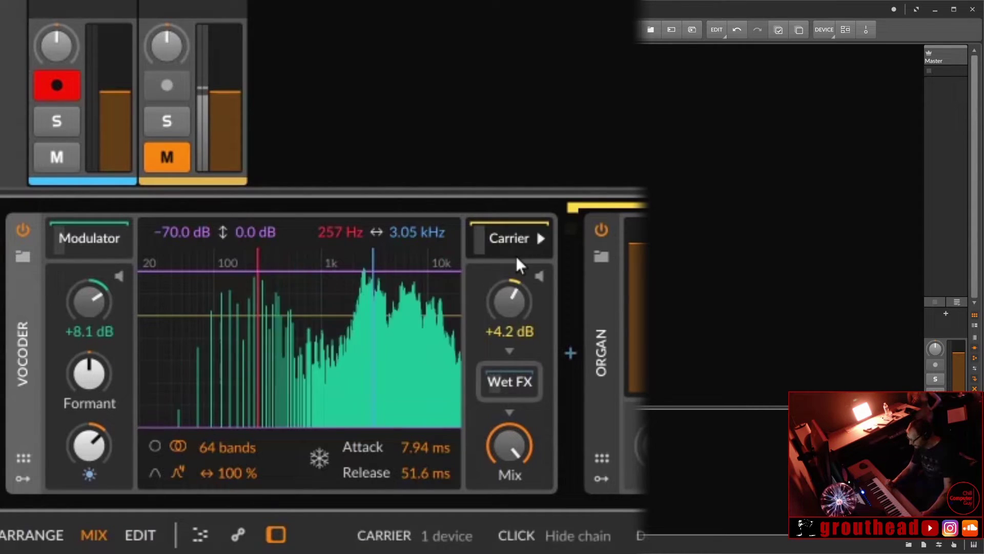
- Audition the organ carrier alone, then enable Delay-2 in the Wet FX chain
click(540, 276)
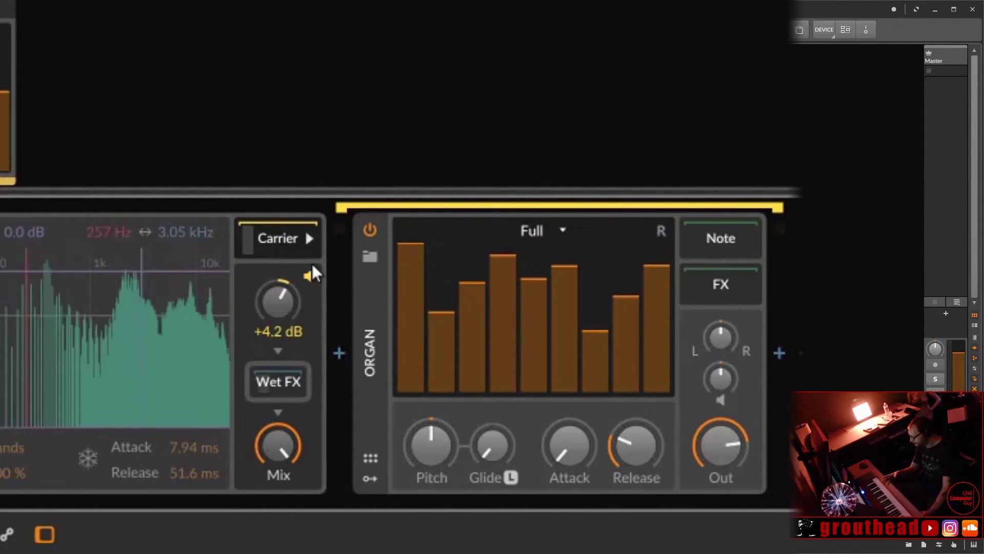
click(307, 277)
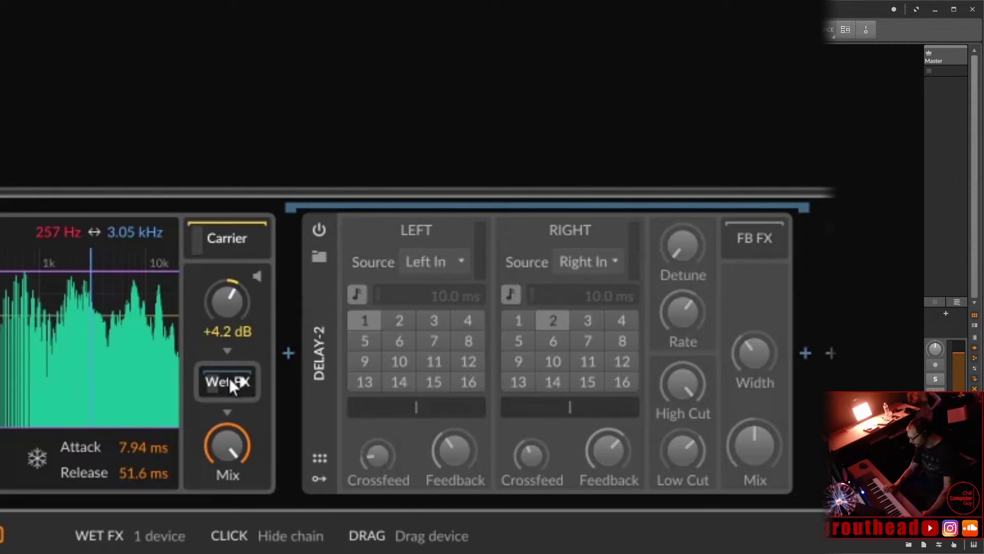
click(321, 226)
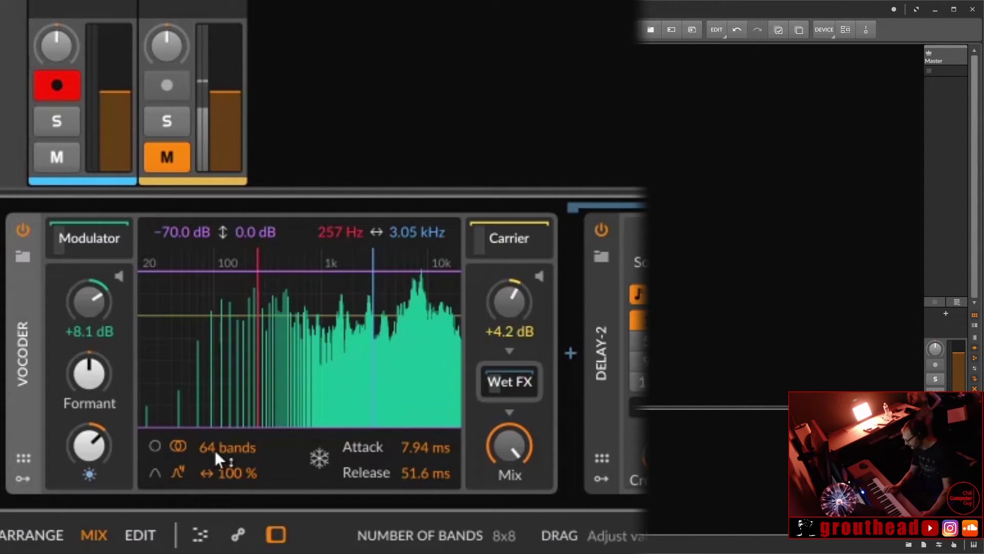
- Drag the Vocoder's band count while listening, leaving it at 64 bands
mouse_move(214, 448)
mouse_down()
mouse_move(214, 482)
mouse_move(214, 441)
mouse_move(214, 482)
mouse_move(208, 450)
mouse_up()
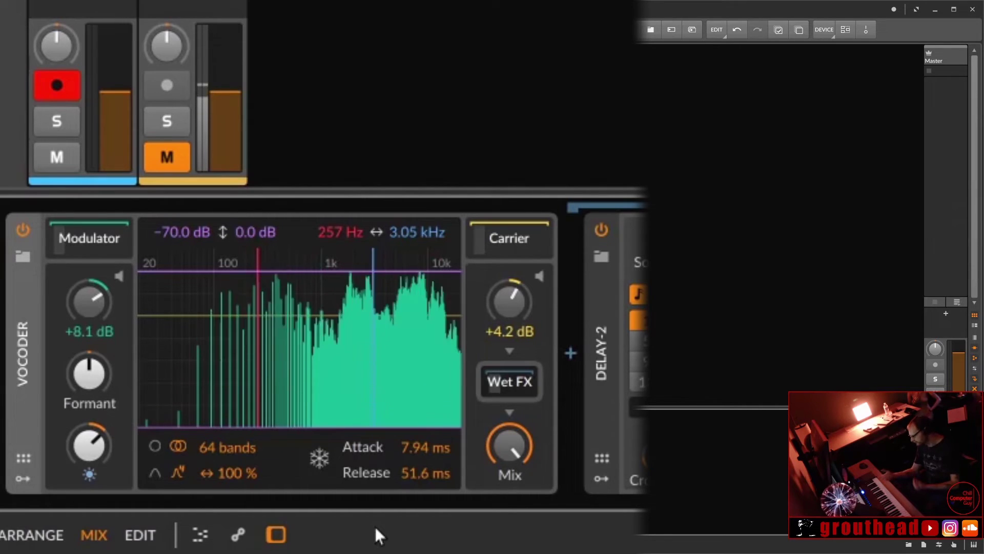
- Toggle the Vocoder's spectral Freeze on and off twice, ending with it off
click(322, 463)
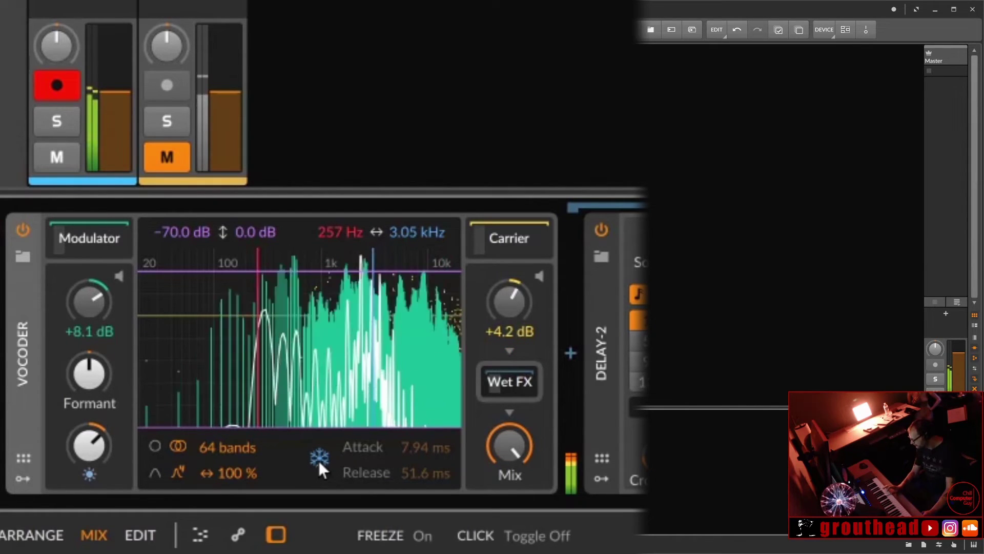
click(318, 460)
click(318, 460)
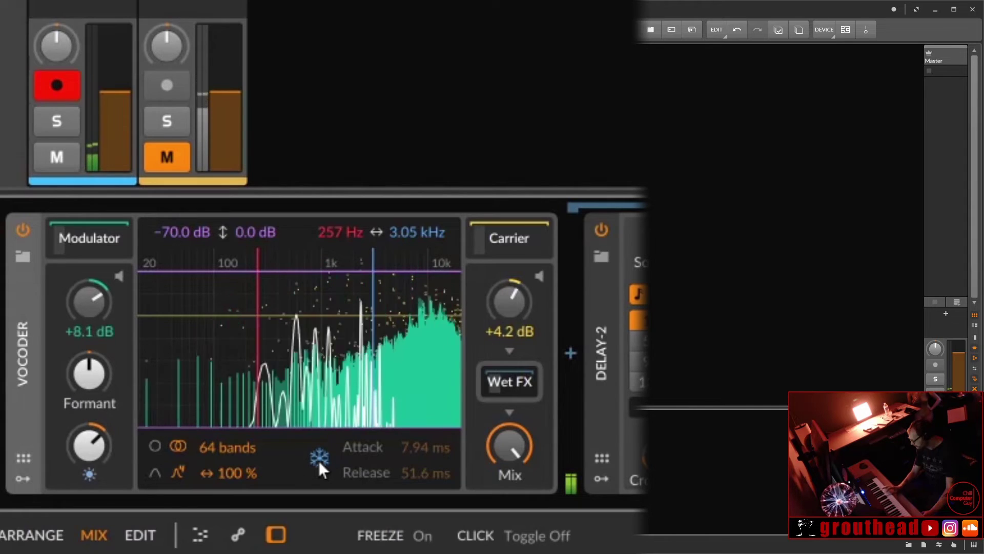
click(318, 460)
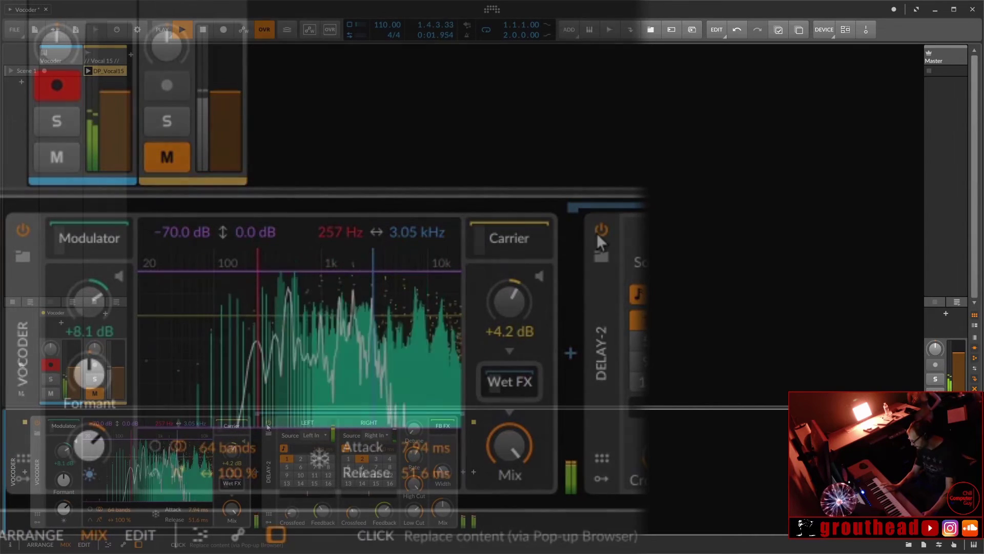
- Switch the Vocoder's spectral Freeze back on while the vocal loop keeps playing at 64 bands
key(Delete)
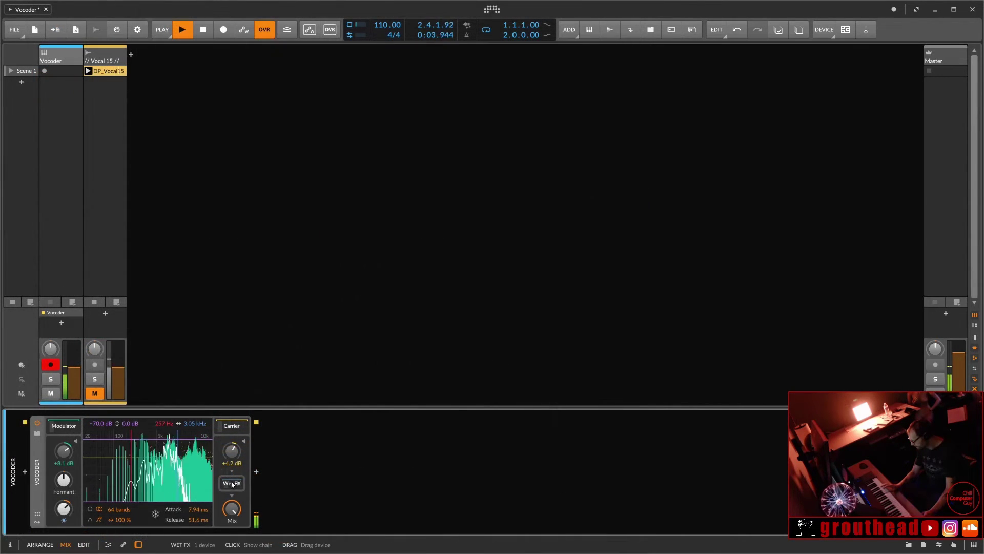
click(156, 514)
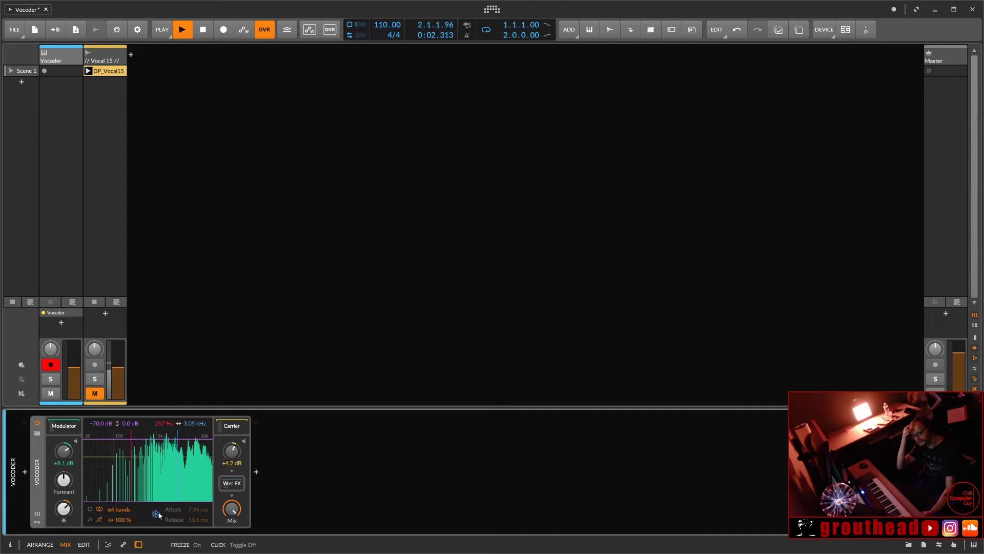